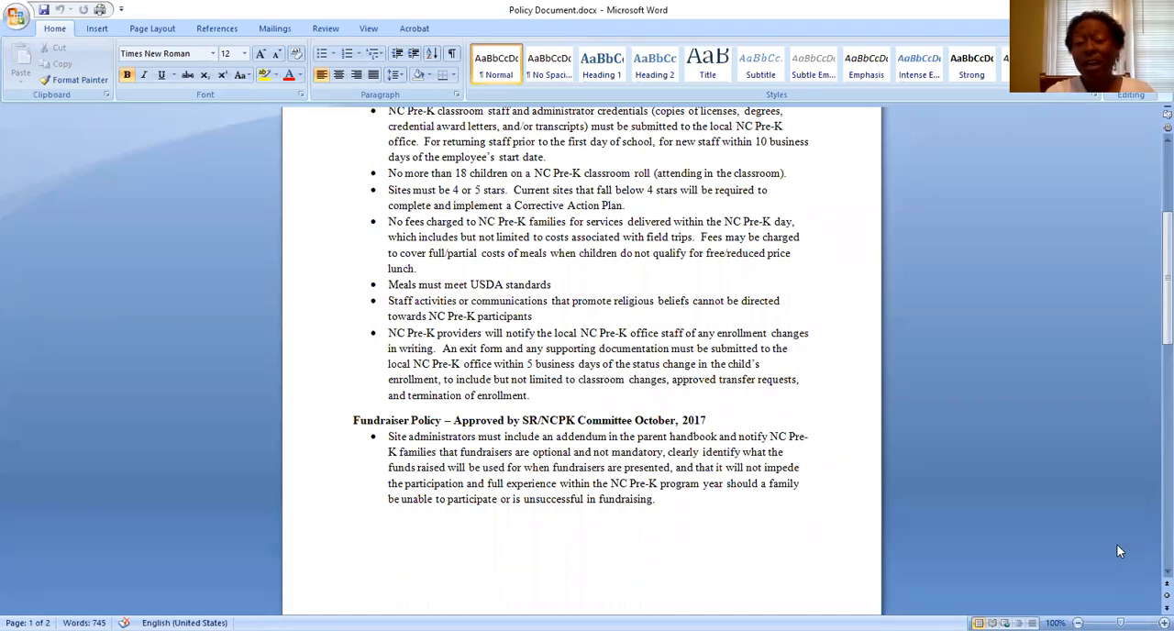
pyautogui.scroll(3, 1116, 543)
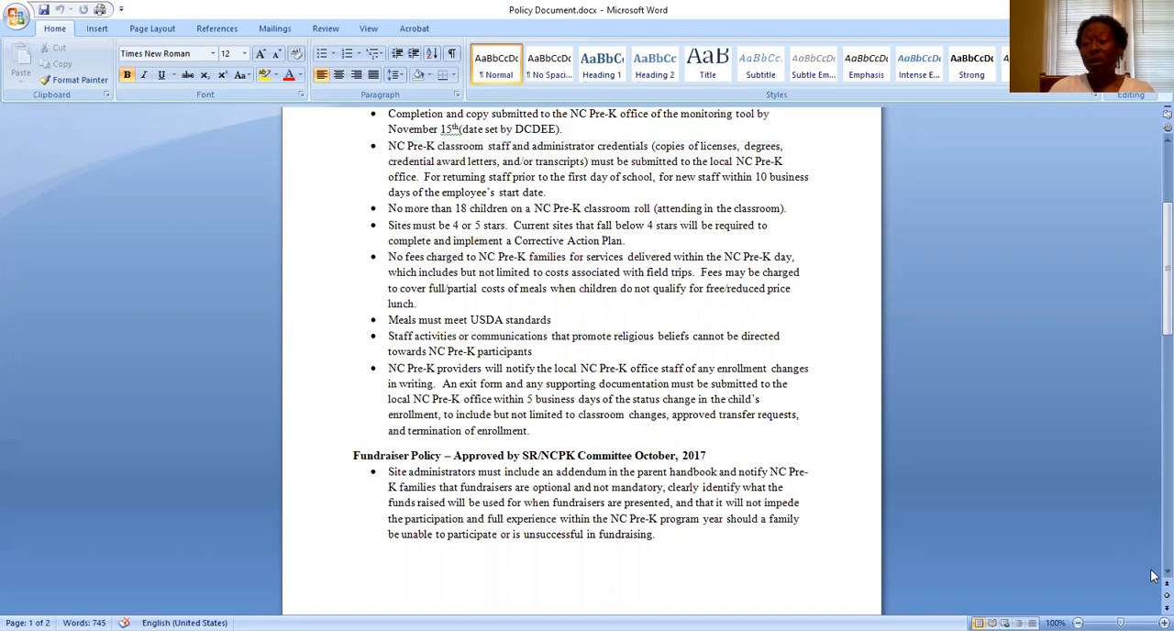
pyautogui.scroll(3, 1088, 531)
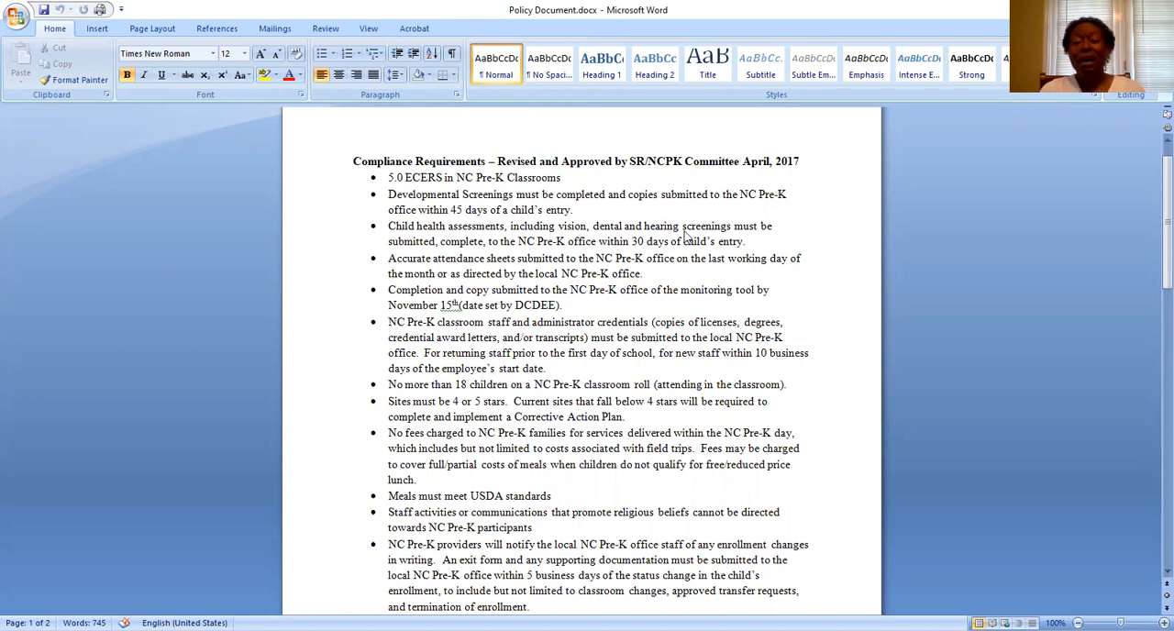
pyautogui.scroll(-1, 686, 234)
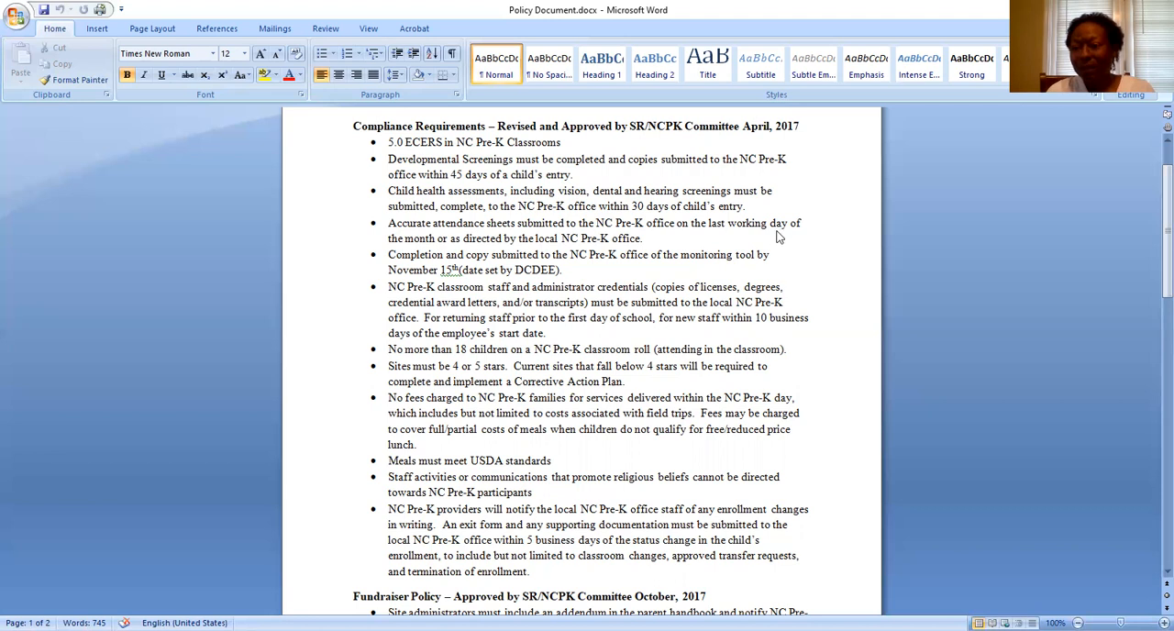
pyautogui.scroll(-1, 780, 234)
pyautogui.scroll(-1, 775, 237)
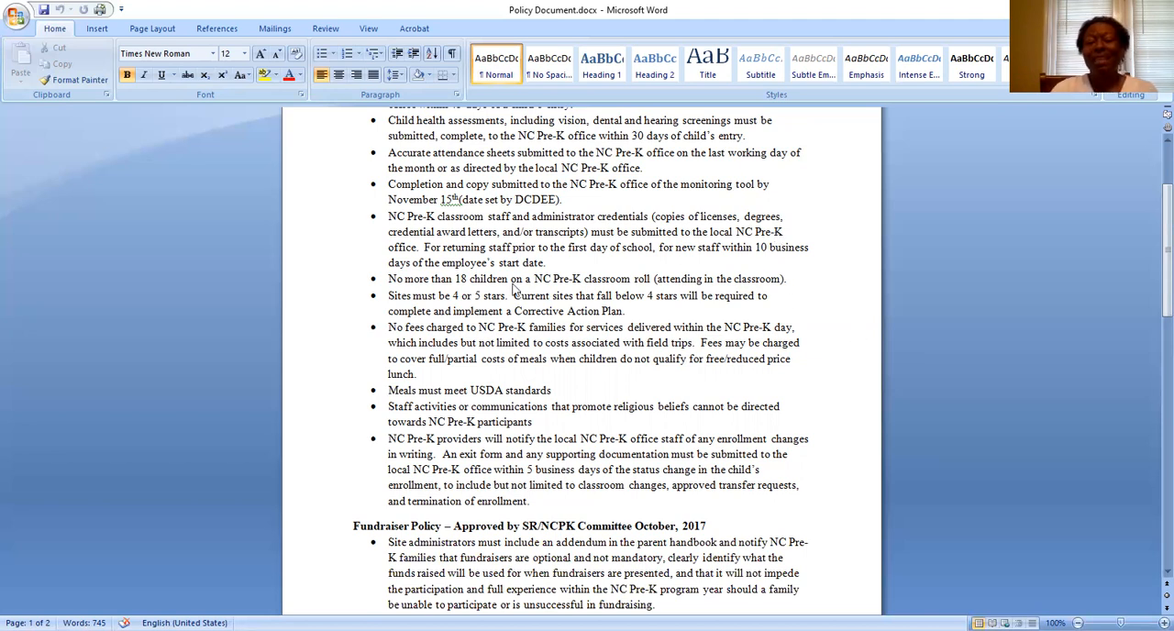
pyautogui.scroll(-1, 938, 342)
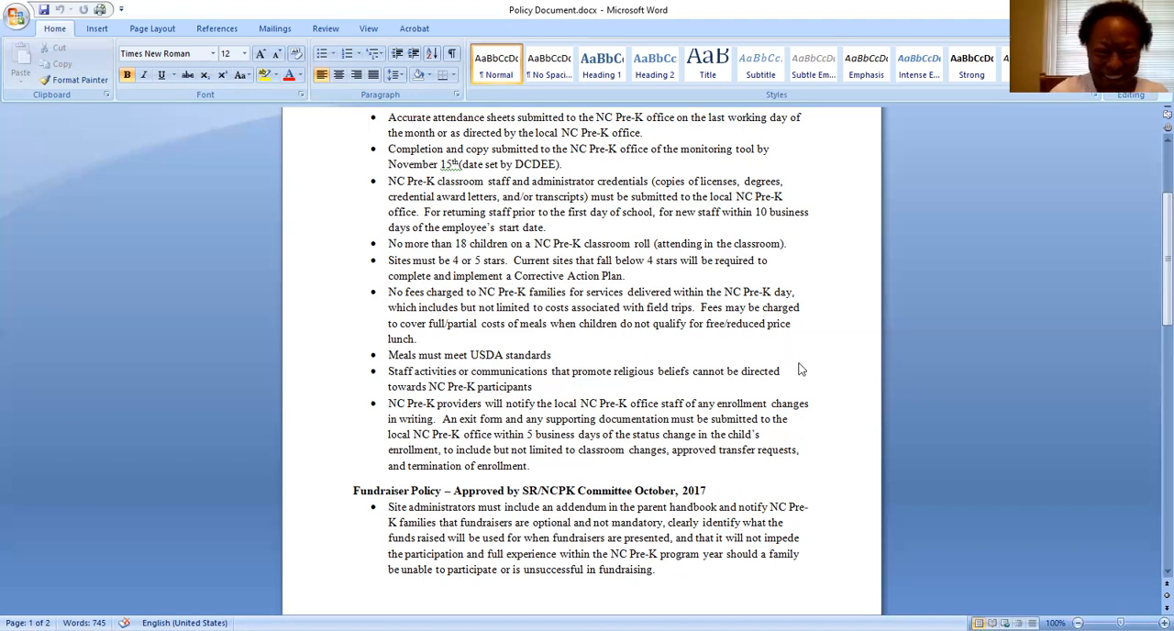
pyautogui.scroll(-1, 800, 370)
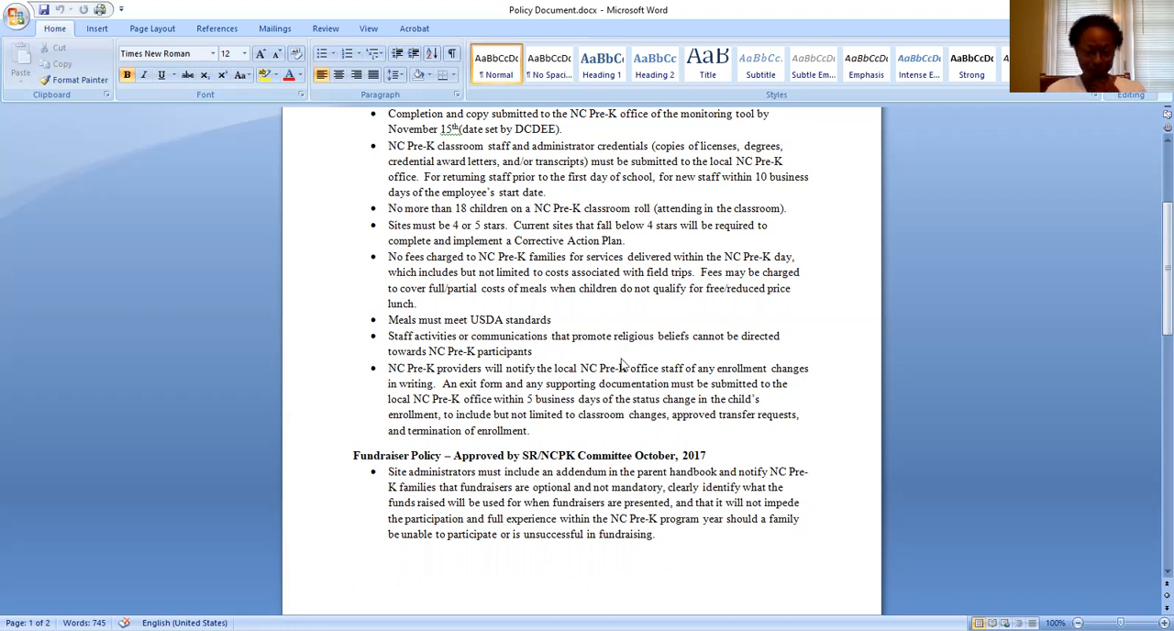
pyautogui.scroll(-1, 666, 410)
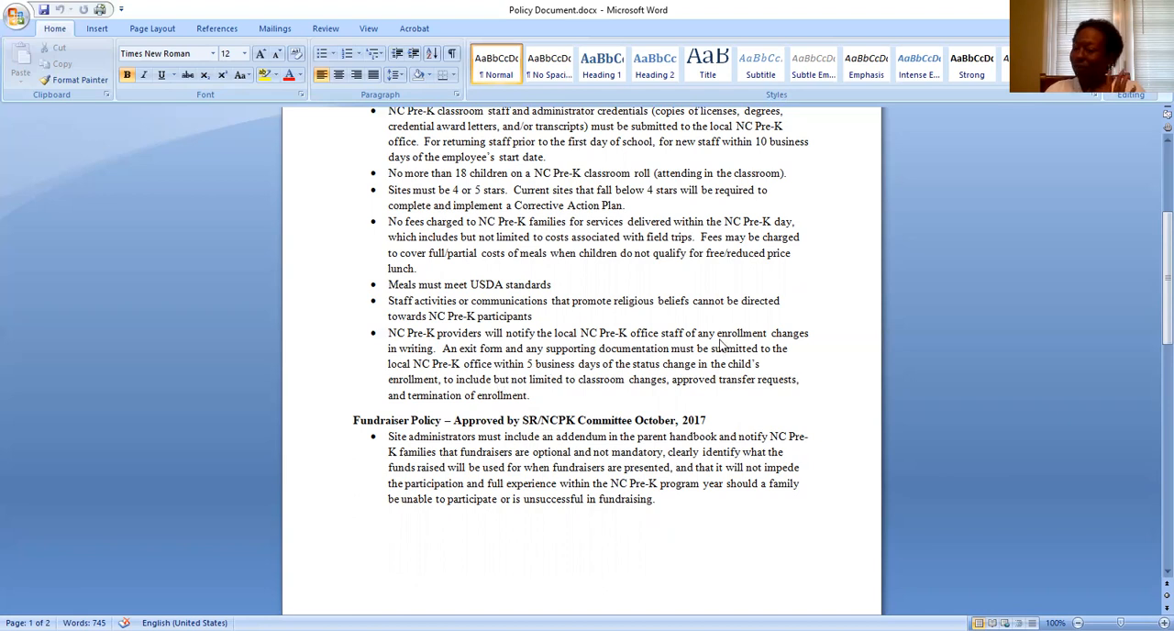
pyautogui.scroll(-1, 723, 347)
pyautogui.scroll(-1, 722, 346)
pyautogui.scroll(-1, 697, 352)
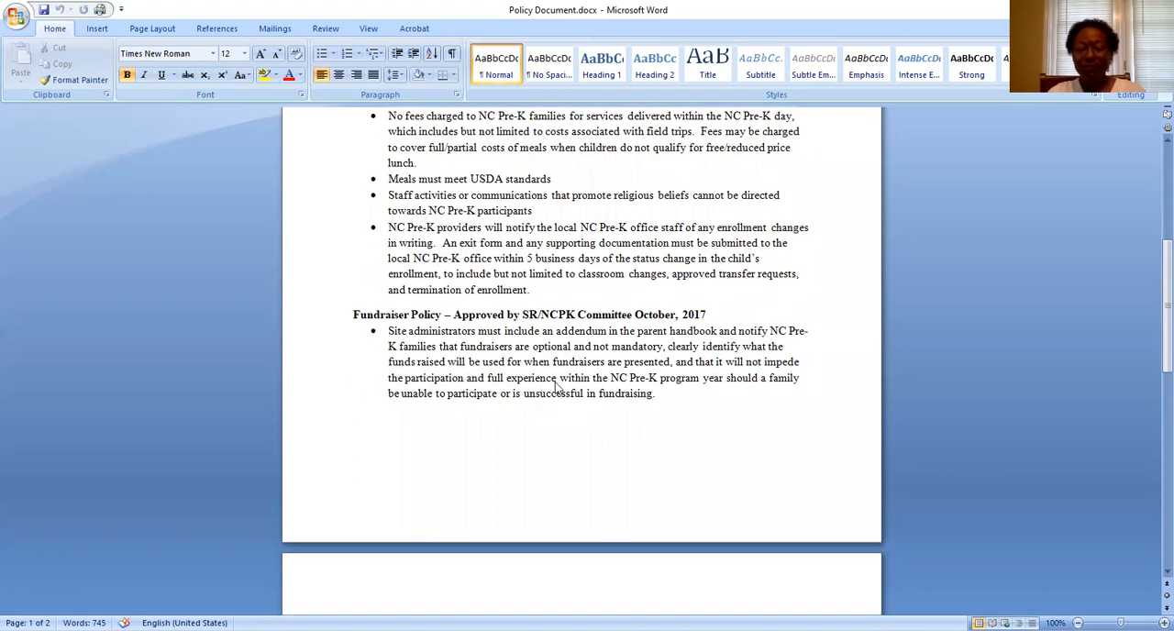
pyautogui.scroll(-1, 585, 374)
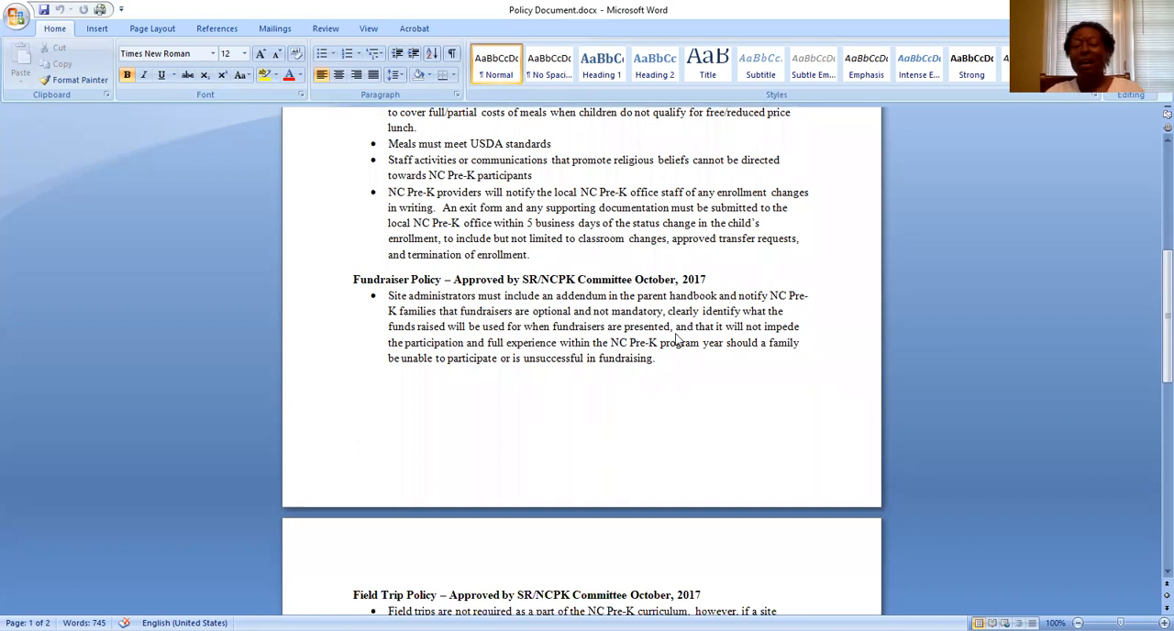
pyautogui.scroll(-1, 734, 333)
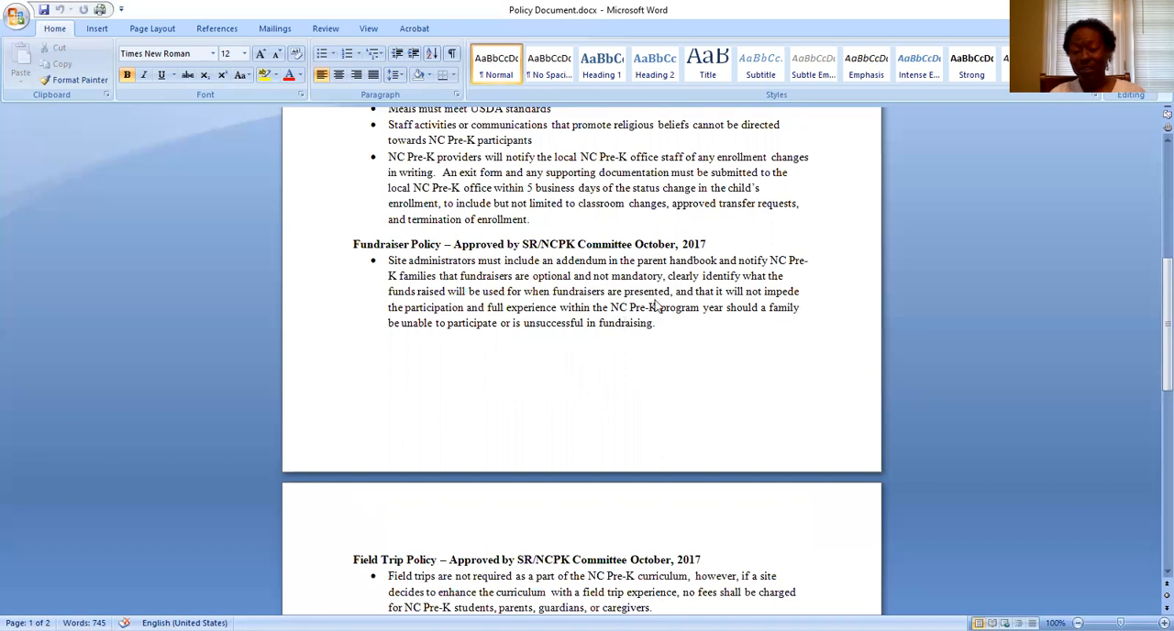
pyautogui.scroll(-1, 656, 306)
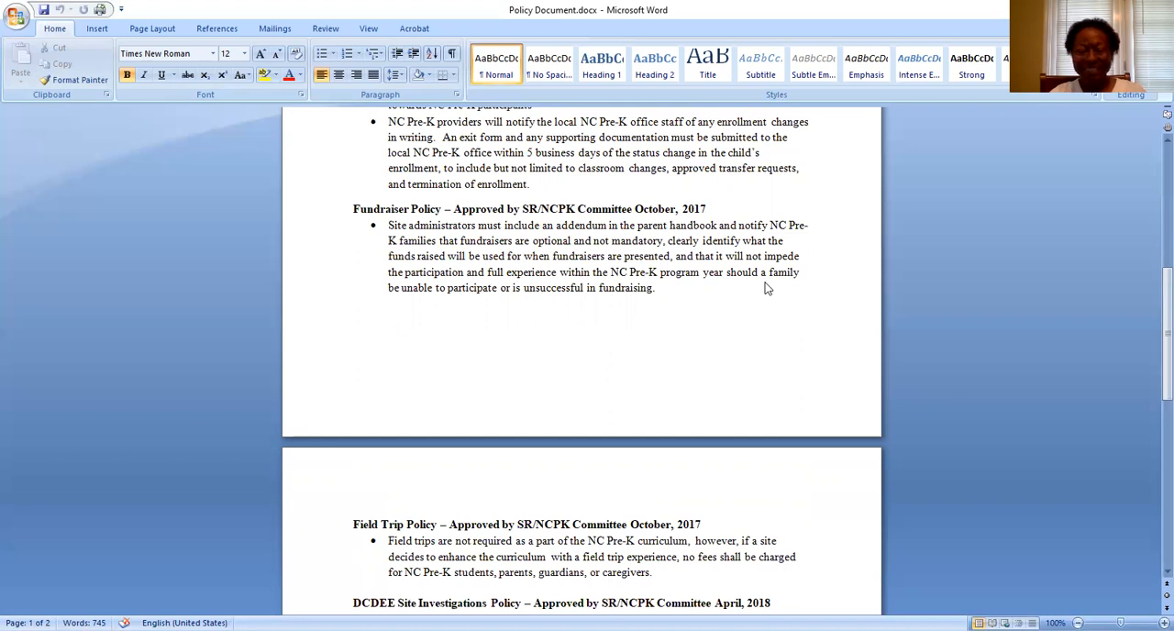
pyautogui.scroll(-3, 768, 287)
pyautogui.scroll(-3, 769, 287)
pyautogui.scroll(-3, 769, 287)
pyautogui.scroll(-2, 769, 287)
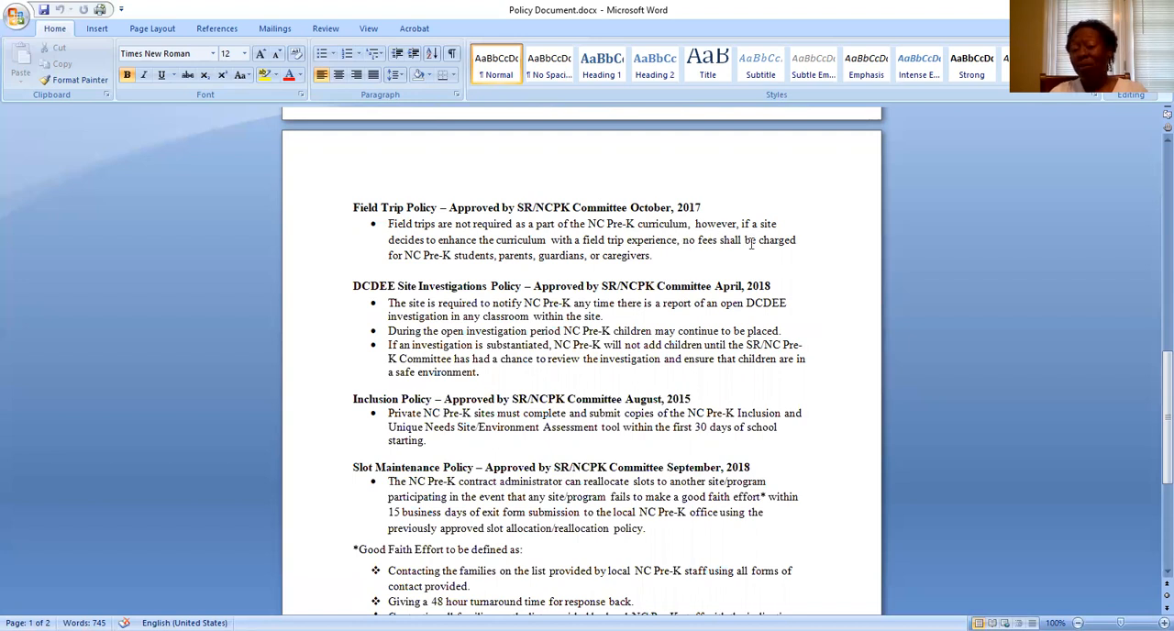
pyautogui.moveTo(682, 239); pyautogui.dragTo(718, 239)
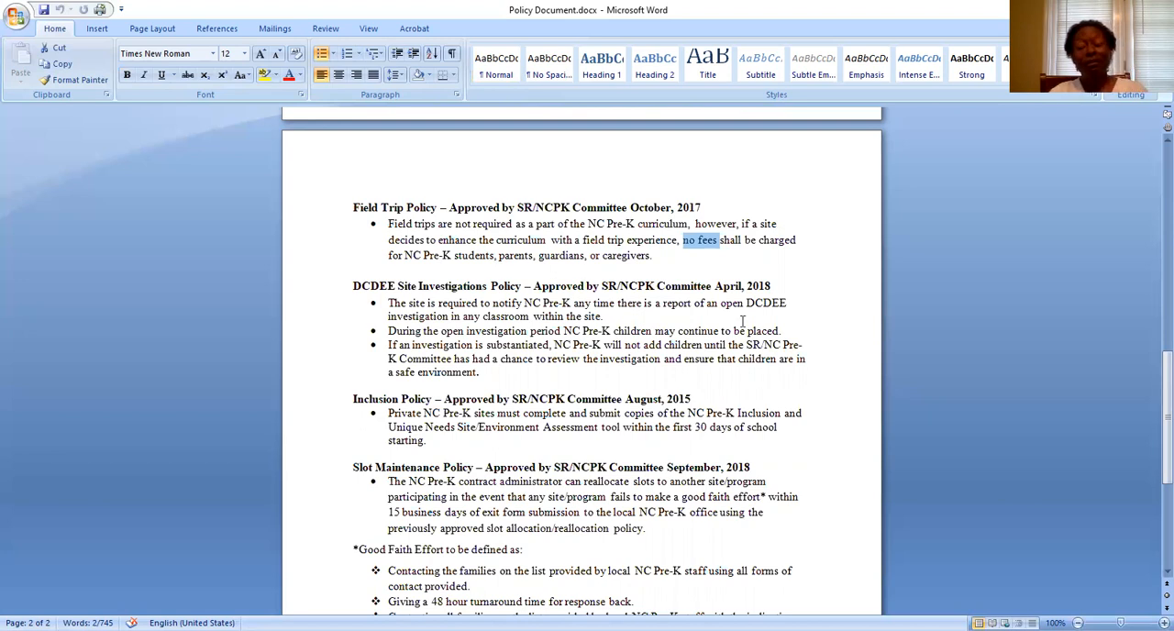
pyautogui.click(697, 239)
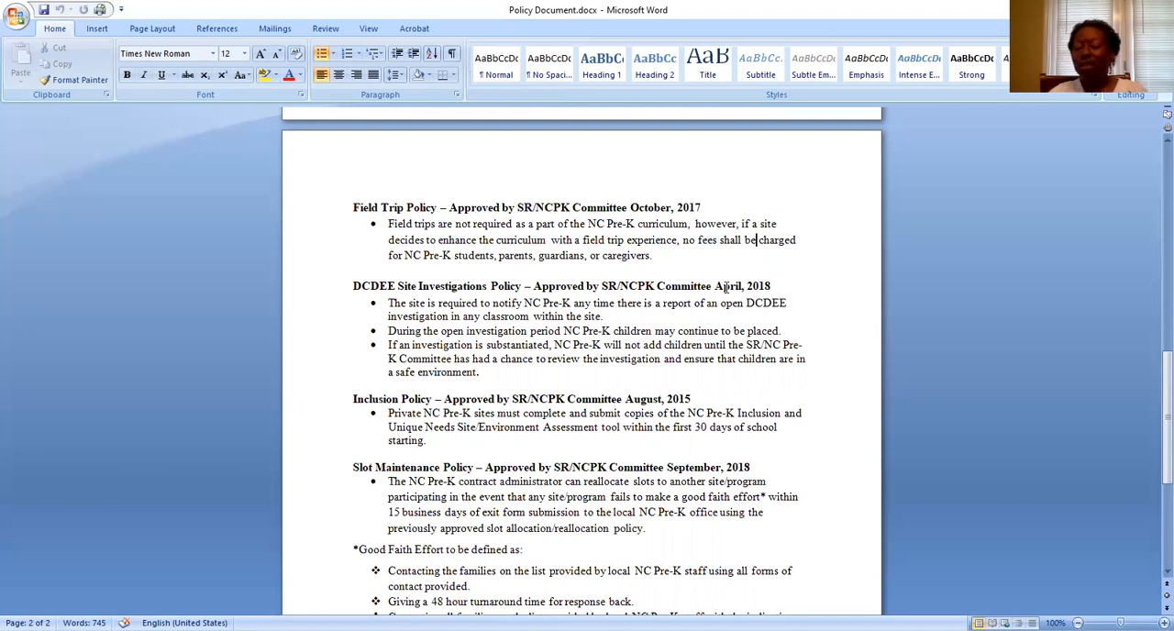
pyautogui.click(724, 286)
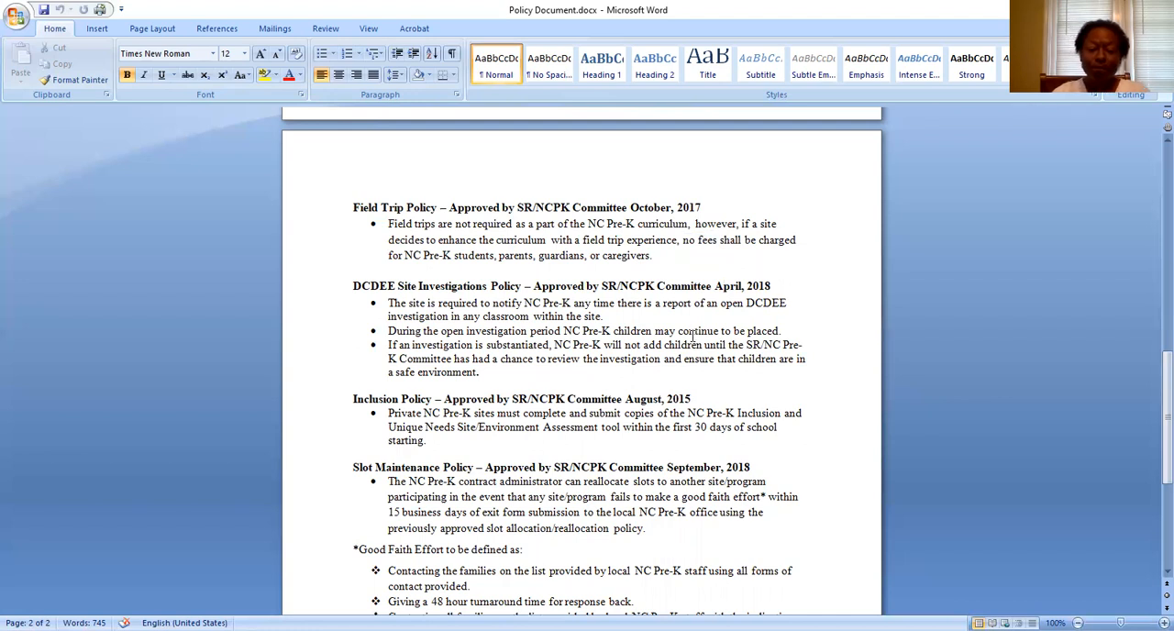
pyautogui.scroll(-1, 728, 249)
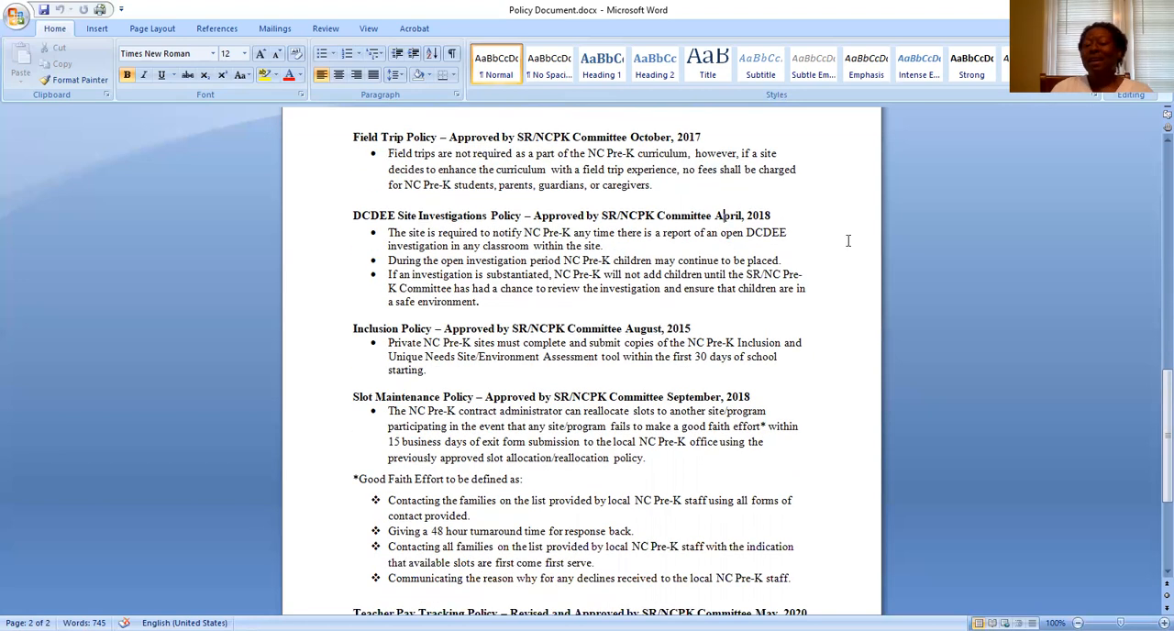
pyautogui.click(823, 261)
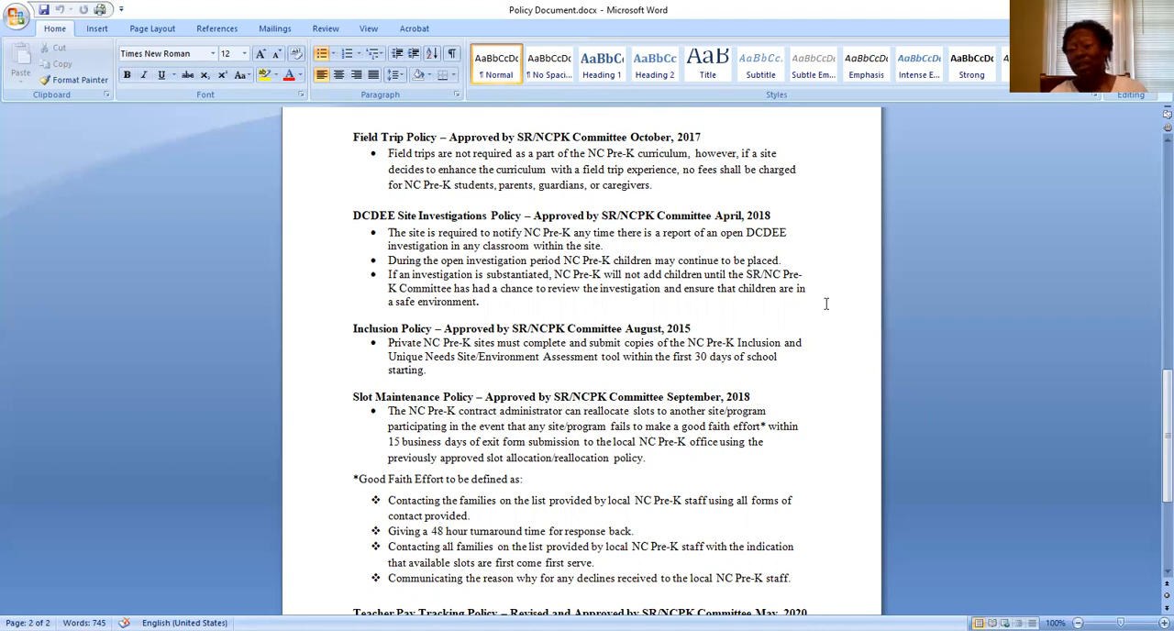
pyautogui.scroll(-1, 825, 304)
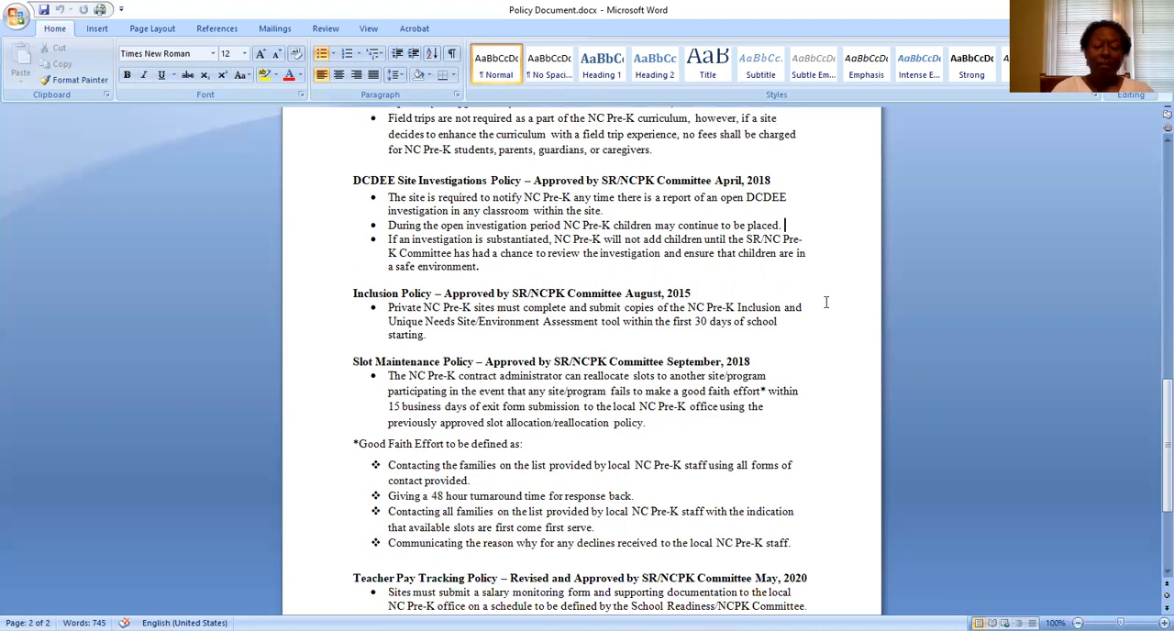
pyautogui.scroll(-2, 825, 275)
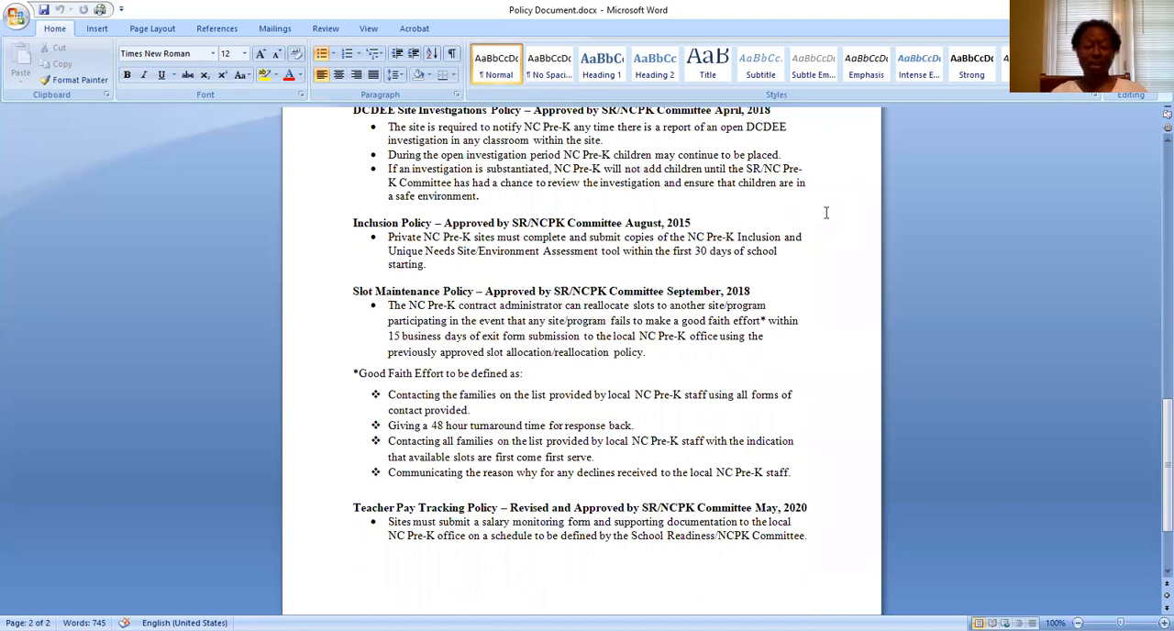
pyautogui.scroll(-3, 826, 212)
pyautogui.scroll(-1, 826, 212)
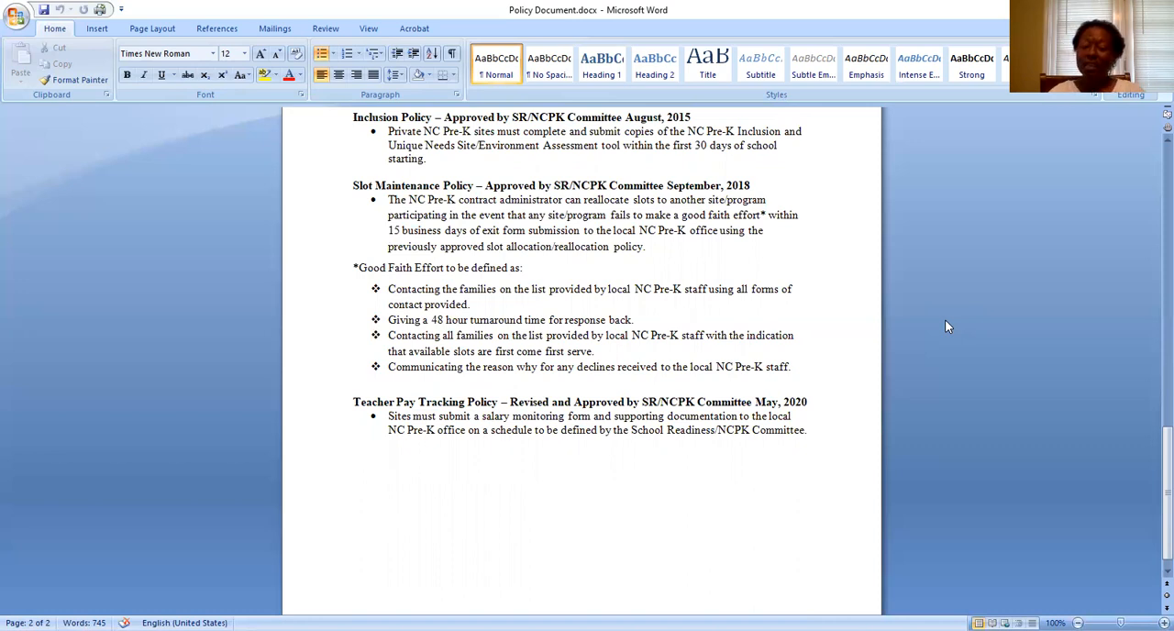
pyautogui.scroll(-1, 896, 358)
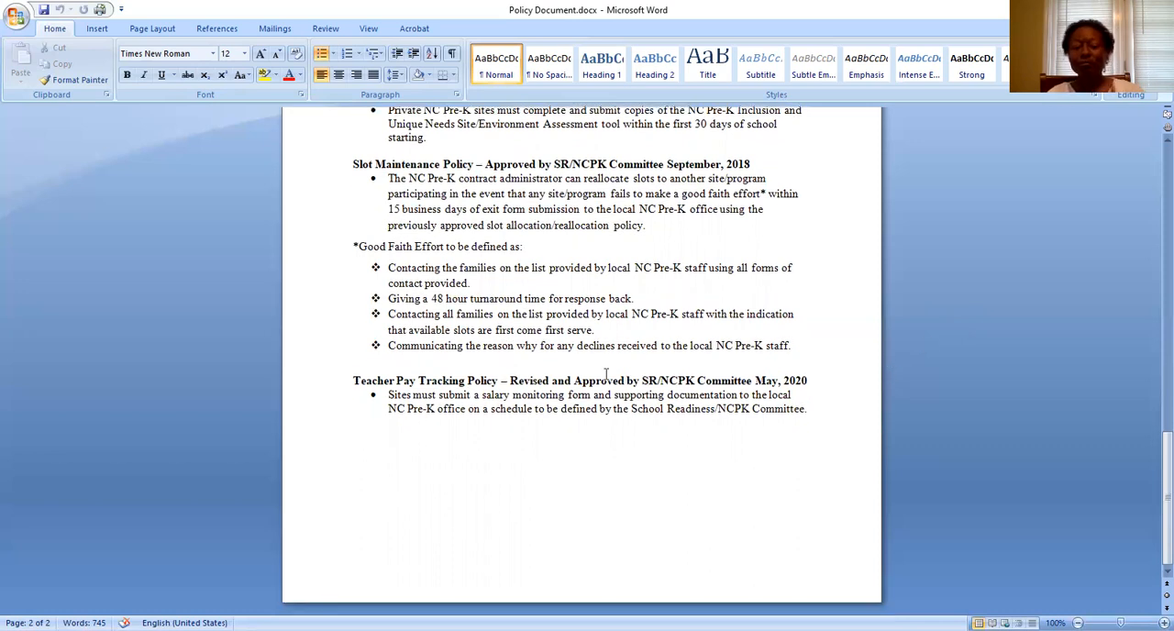